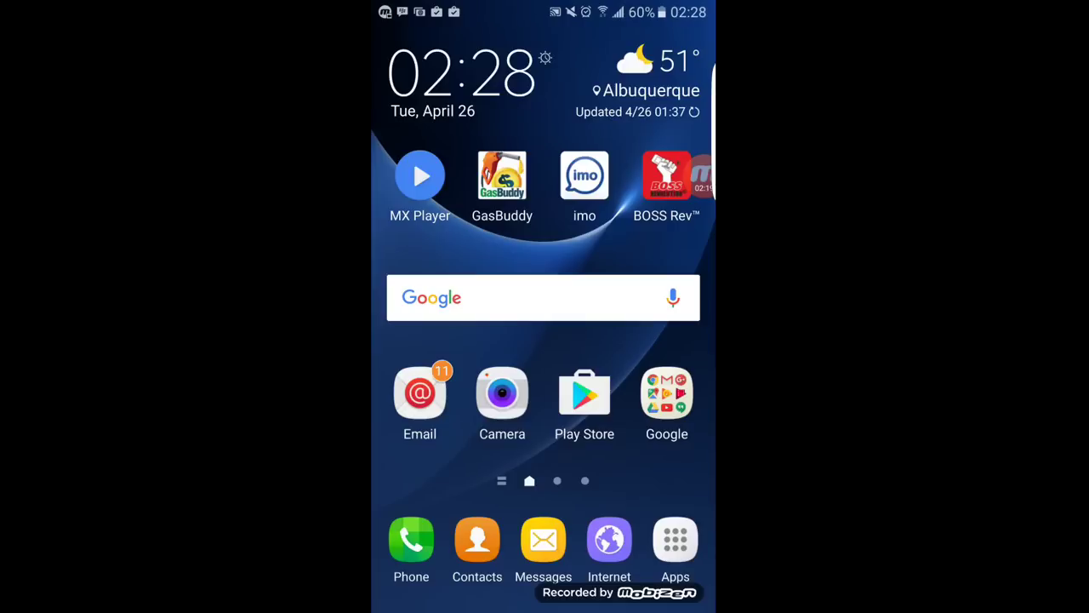
Step: Pull down the notification shade to show quick settings and recent notifications
{"action": "left_click_drag", "start_coordinate": [543, 4], "coordinate": [543, 383]}
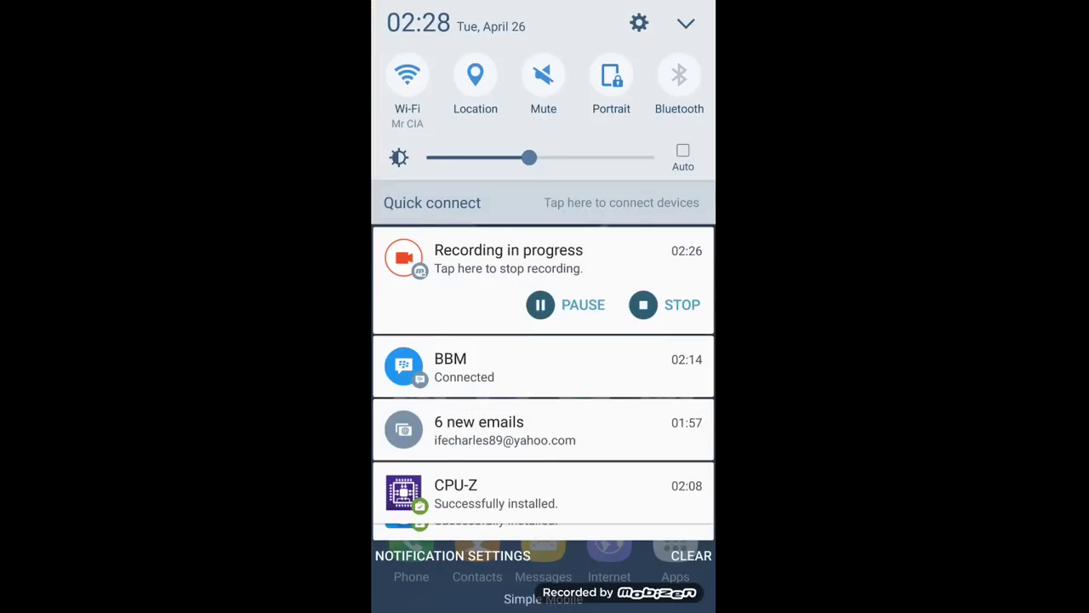
Step: From the shade, open Settings > Backup and reset, then the Reset network settings page
{"action": "left_click", "coordinate": [639, 23]}
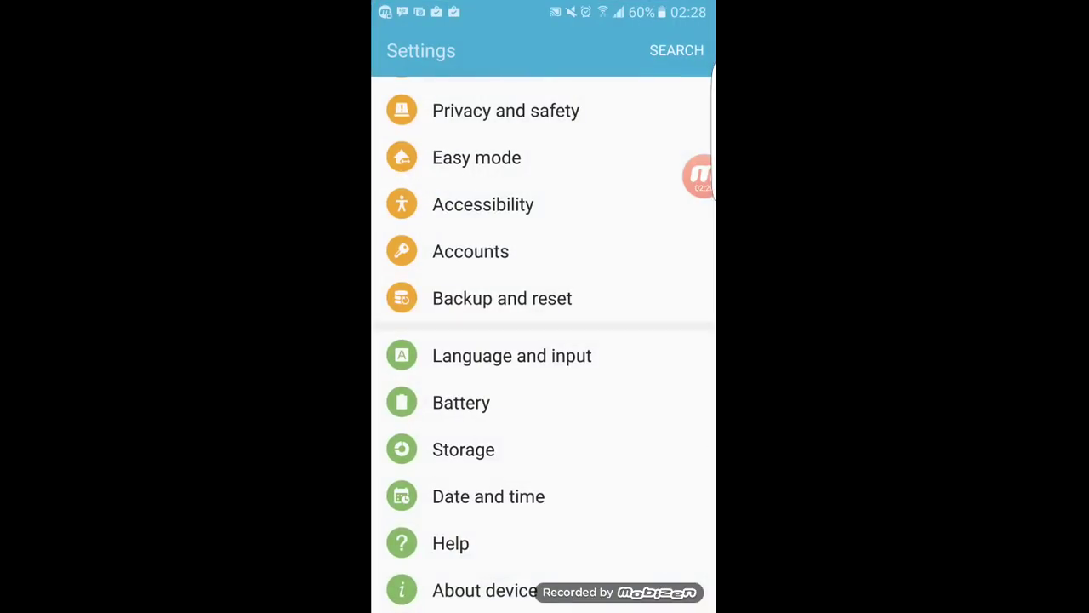
{"action": "left_click", "coordinate": [545, 298]}
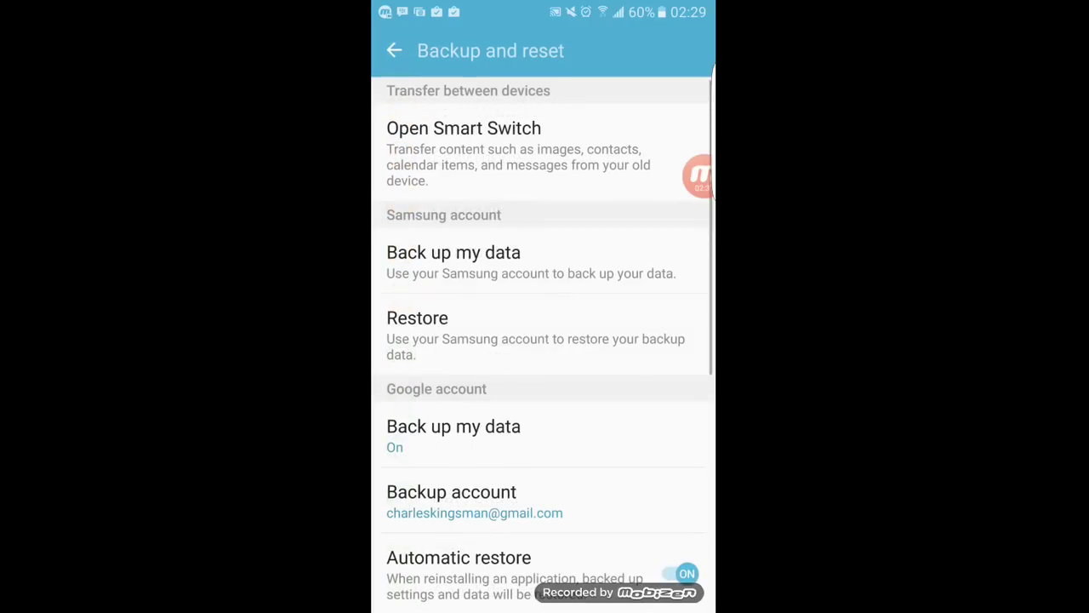
{"action": "scroll", "coordinate": [543, 340], "scroll_direction": "down", "scroll_amount": 3}
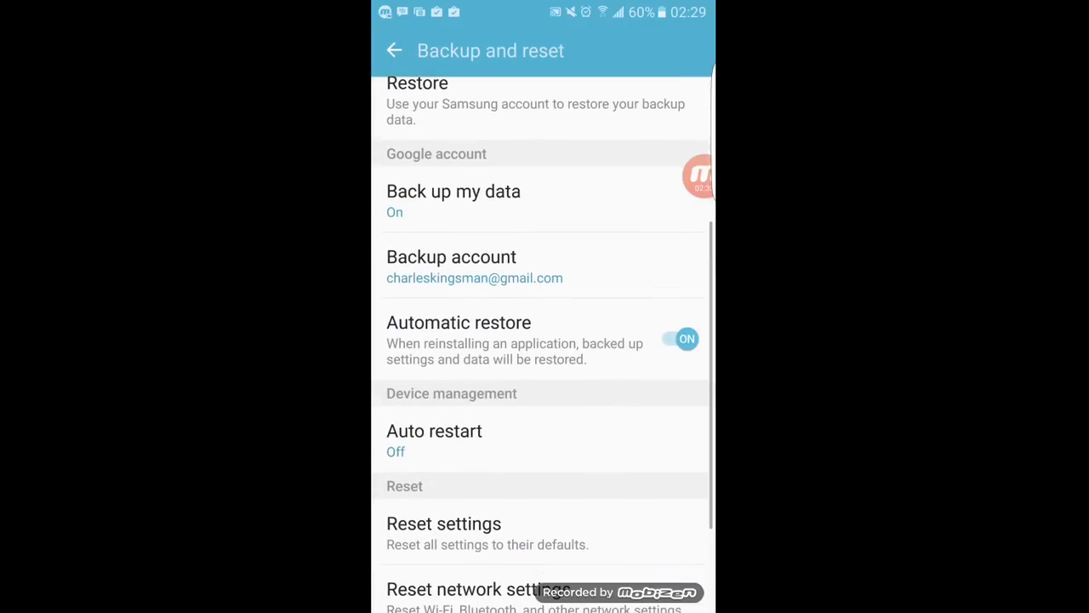
{"action": "scroll", "coordinate": [543, 340], "scroll_direction": "down", "scroll_amount": 2}
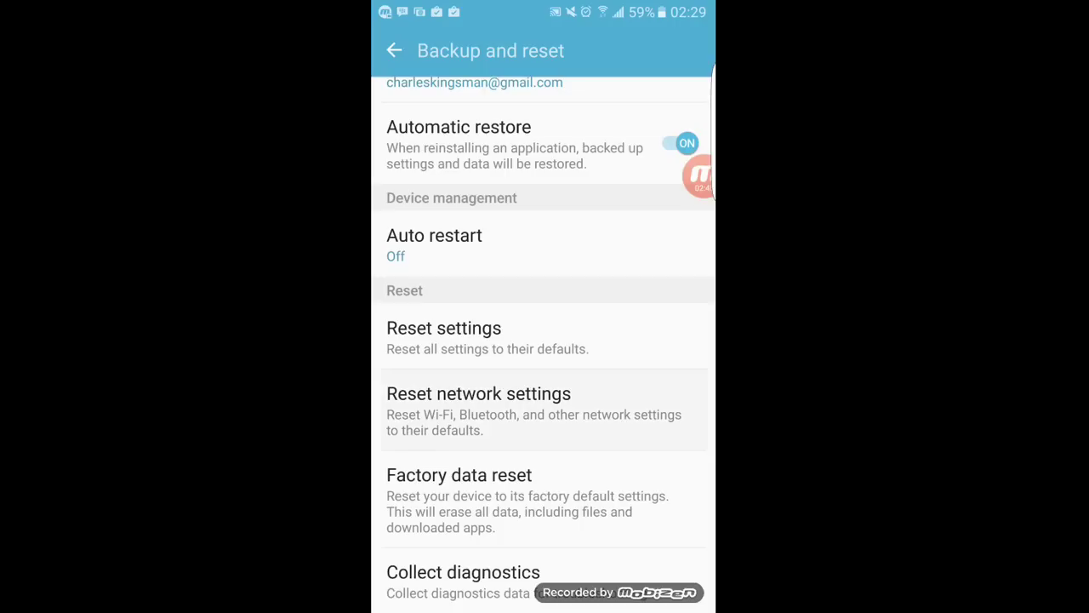
{"action": "left_click", "coordinate": [478, 404]}
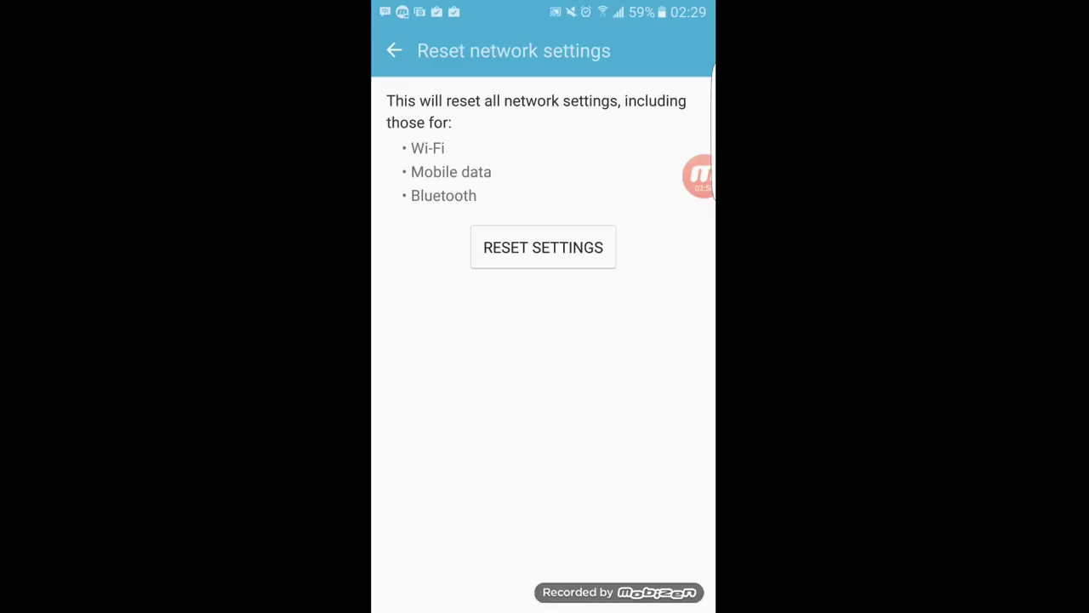
Step: Leave Reset network settings without resetting, returning to the Backup and reset list
{"action": "key", "text": "Escape"}
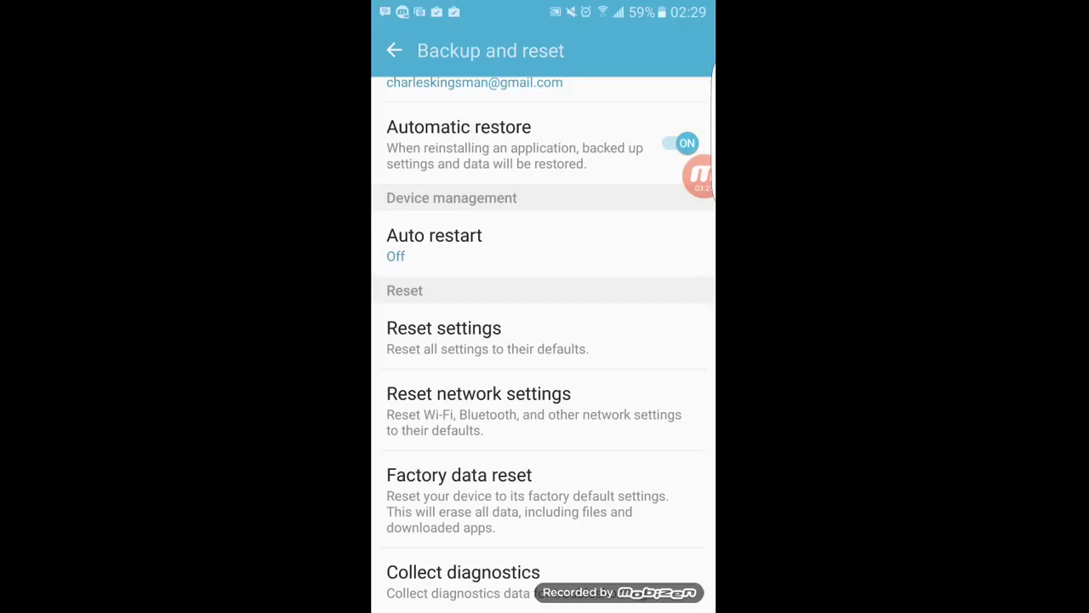
Step: Tap near the top of the Backup and reset page, which stays open
{"action": "left_click", "coordinate": [698, 175]}
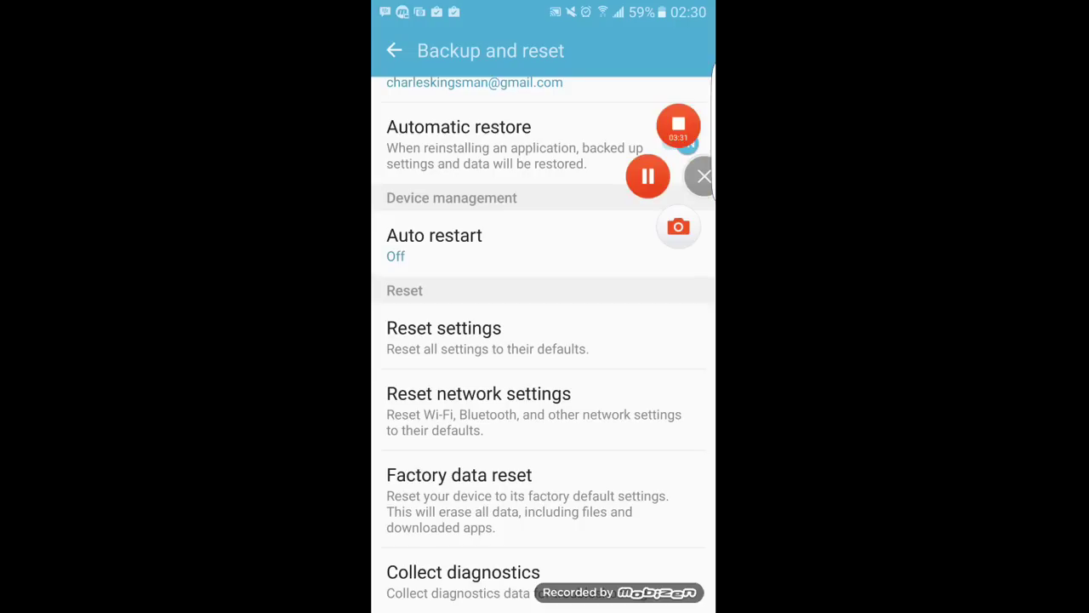